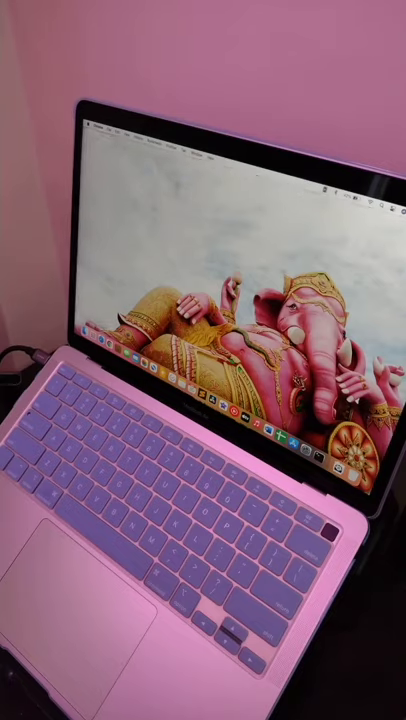
pyautogui.hscroll(3, 240, 300)
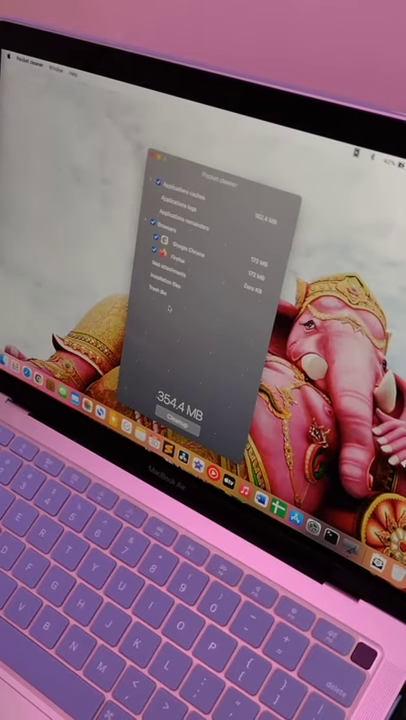
# Clean up the 354.4 MB of junk caches and logs.
pyautogui.click(178, 419)
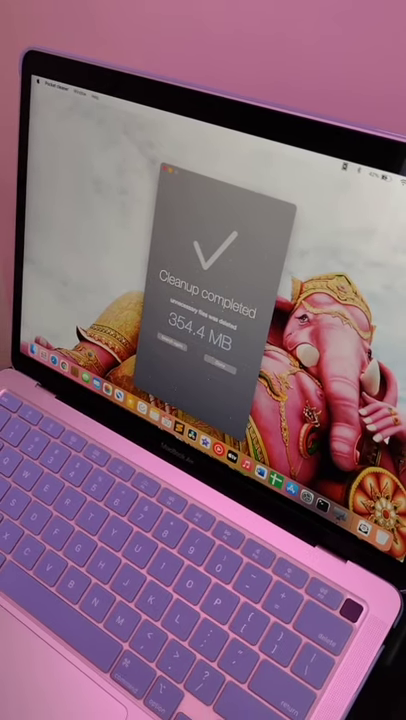
# Dismiss the Cleanup completed summary to return to the start screen.
pyautogui.press('Return')
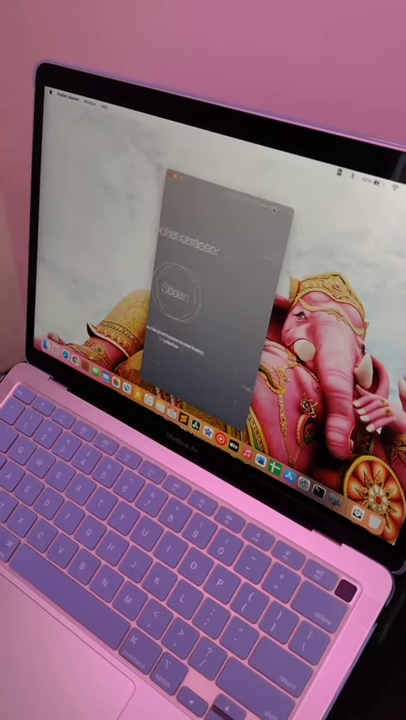